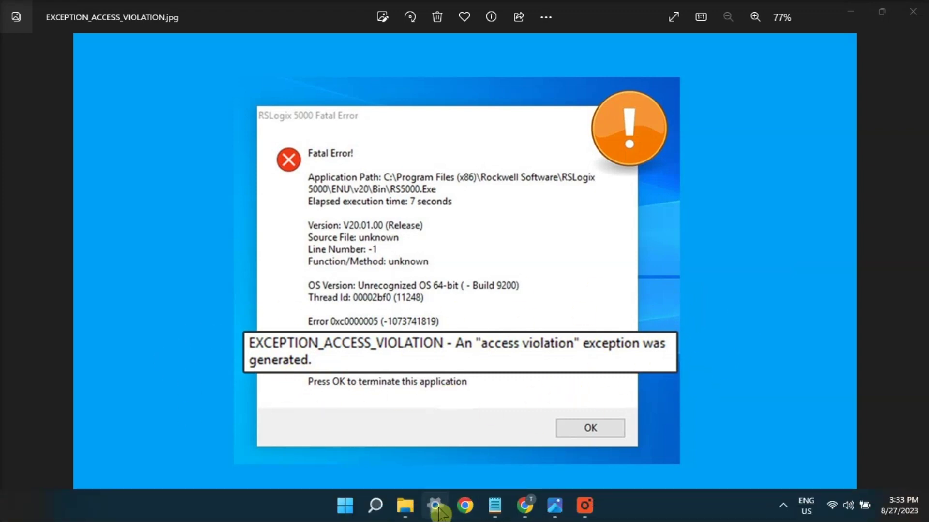
Visit the Windows Update page in Settings, then launch Device Manager from search
{"action": "left_click", "coordinate": [435, 506]}
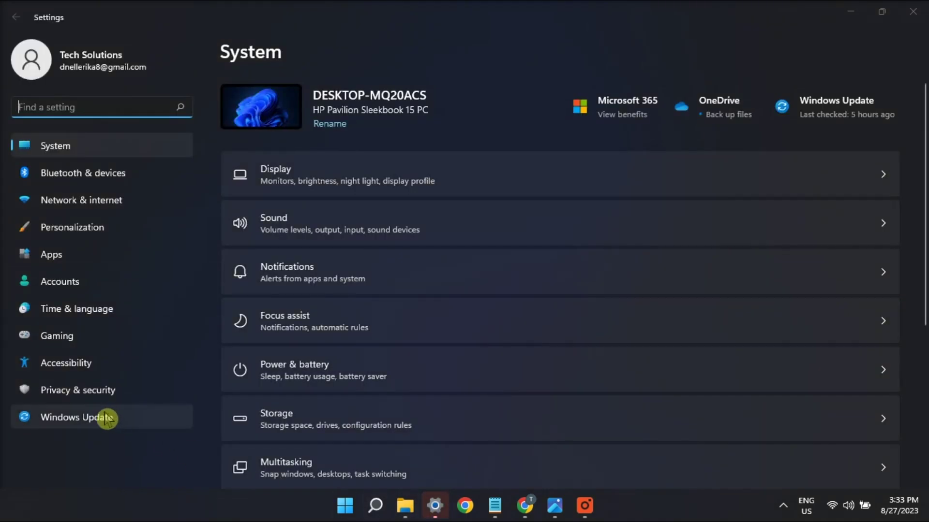
{"action": "left_click", "coordinate": [76, 417]}
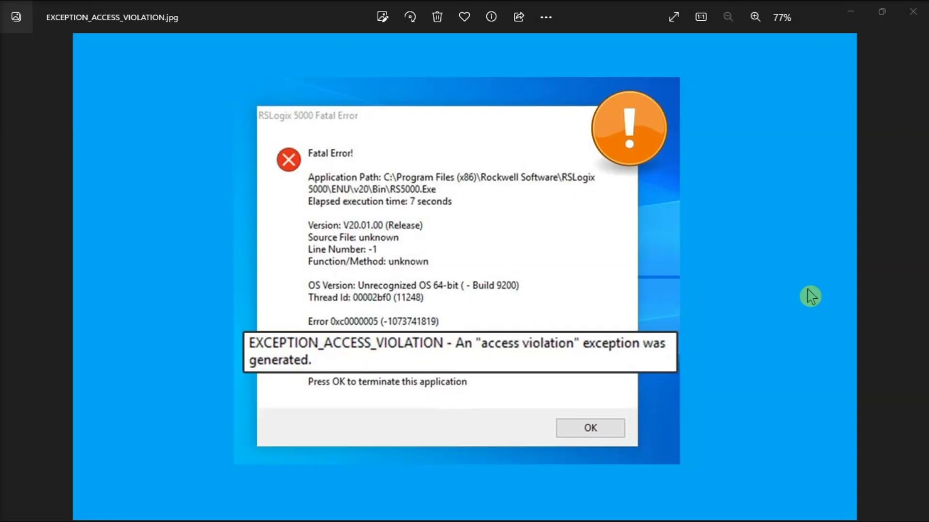
{"action": "key", "text": "super"}
{"action": "type", "text": "DEVICE"}
{"action": "left_click", "coordinate": [283, 155]}
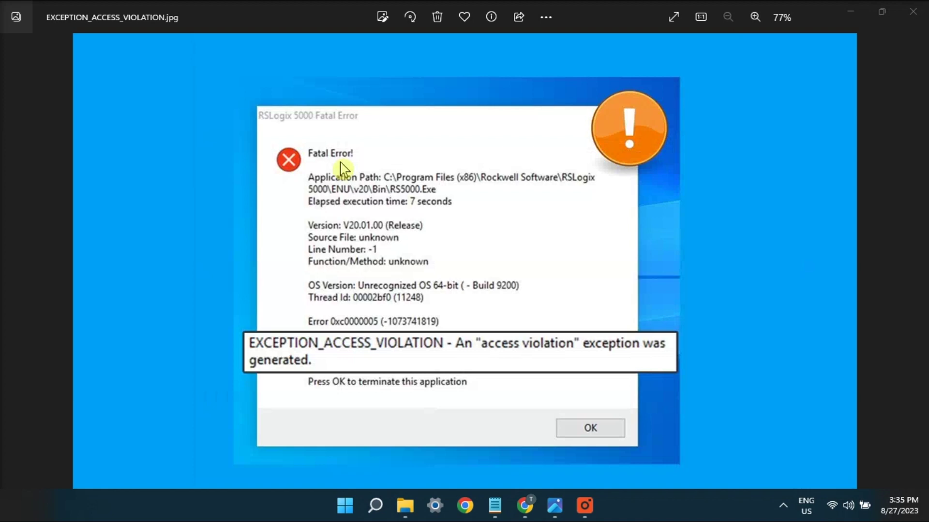
Open the HS-SSD-E100 512G disk drive's options, then Virus & threat protection
{"action": "left_click_drag", "start_coordinate": [269, 46], "coordinate": [410, 49]}
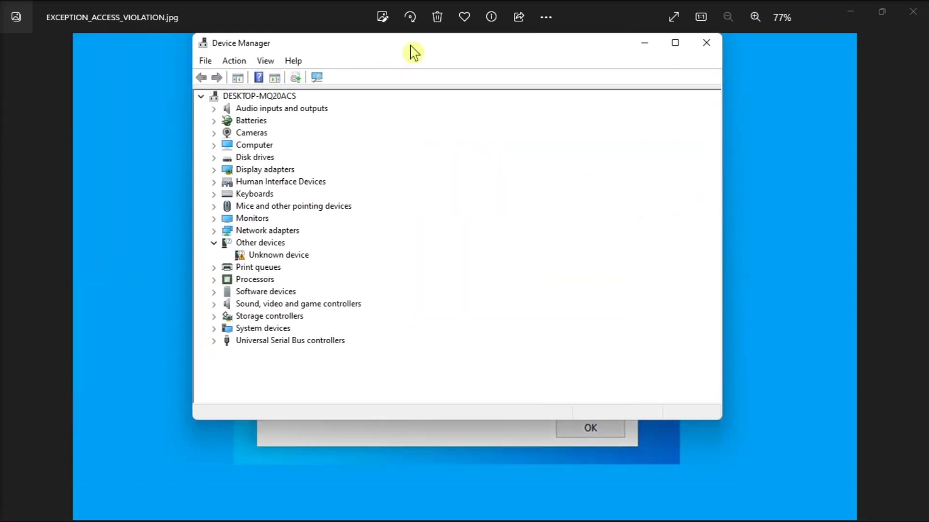
{"action": "double_click", "coordinate": [253, 157]}
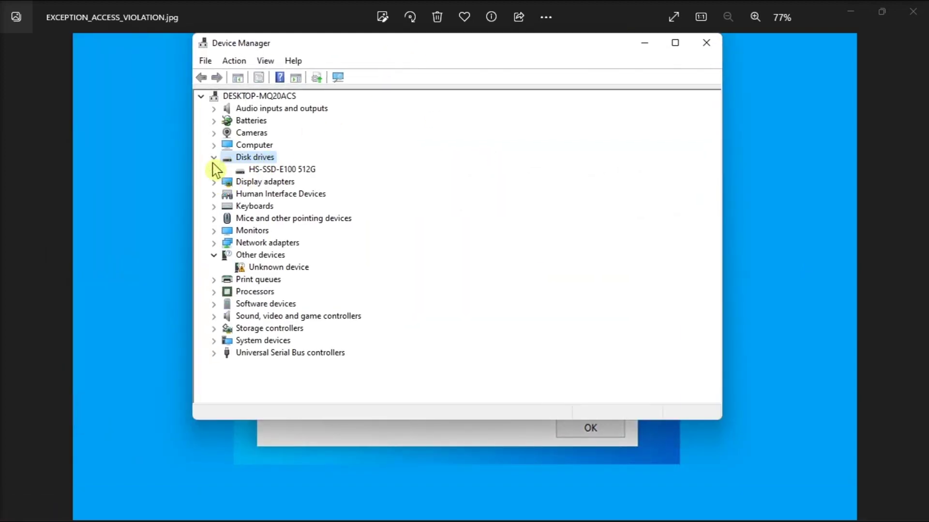
{"action": "left_click", "coordinate": [270, 169]}
{"action": "right_click", "coordinate": [271, 169]}
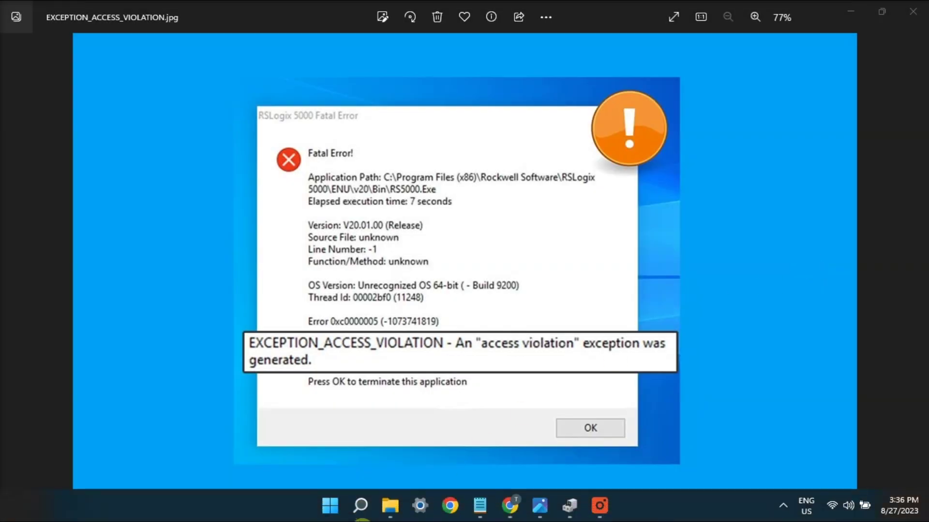
{"action": "left_click", "coordinate": [330, 506]}
{"action": "type", "text": "ANTI"}
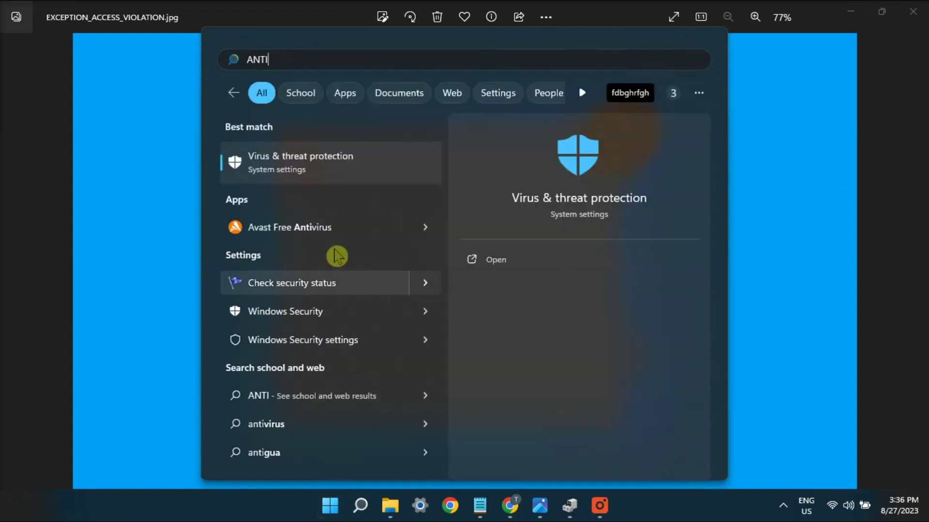
{"action": "left_click", "coordinate": [337, 168]}
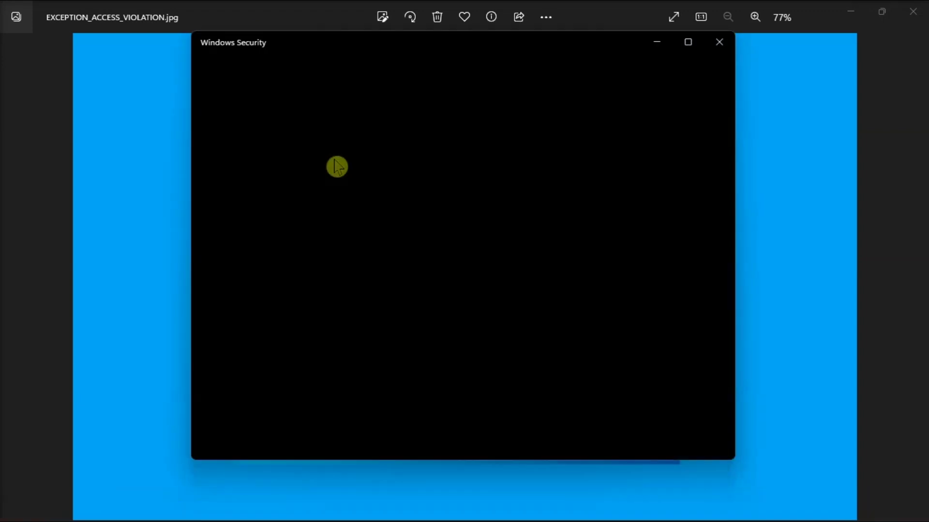
{"action": "scroll", "coordinate": [337, 167], "scroll_direction": "down", "scroll_amount": 3}
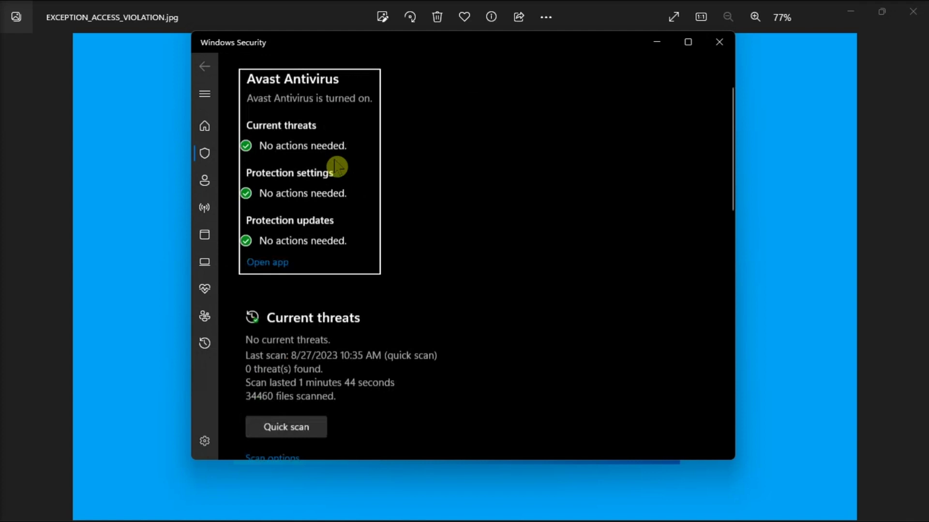
{"action": "scroll", "coordinate": [334, 174], "scroll_direction": "down", "scroll_amount": 3}
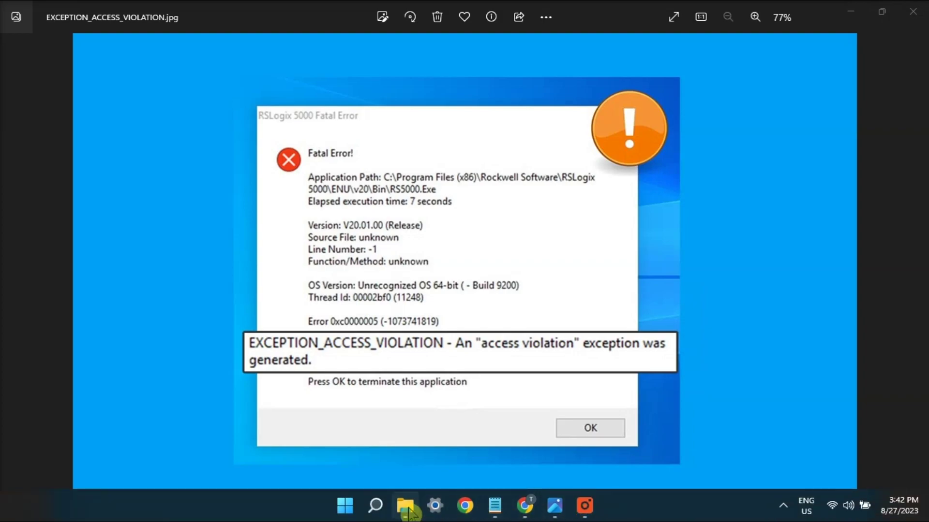
Open the Zoom shortcut's Properties dialog from File Explorer
{"action": "left_click", "coordinate": [406, 506]}
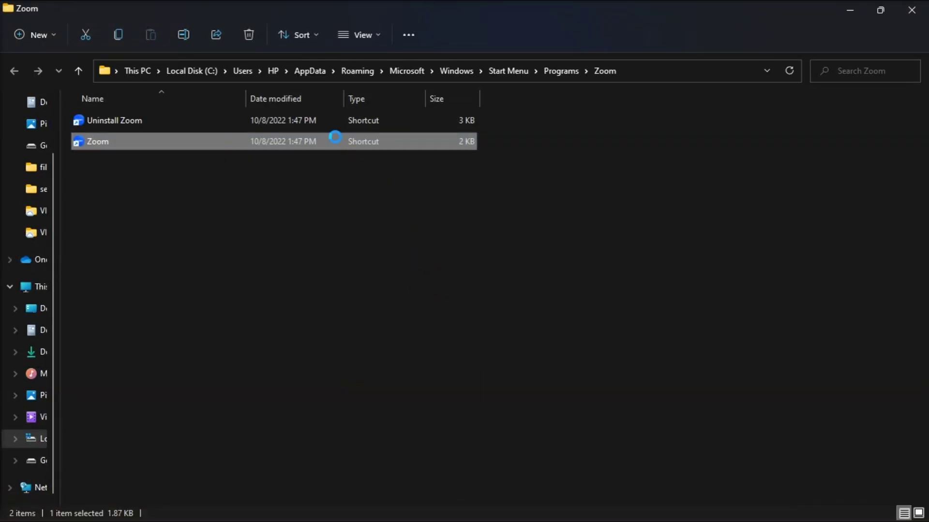
{"action": "right_click", "coordinate": [336, 156]}
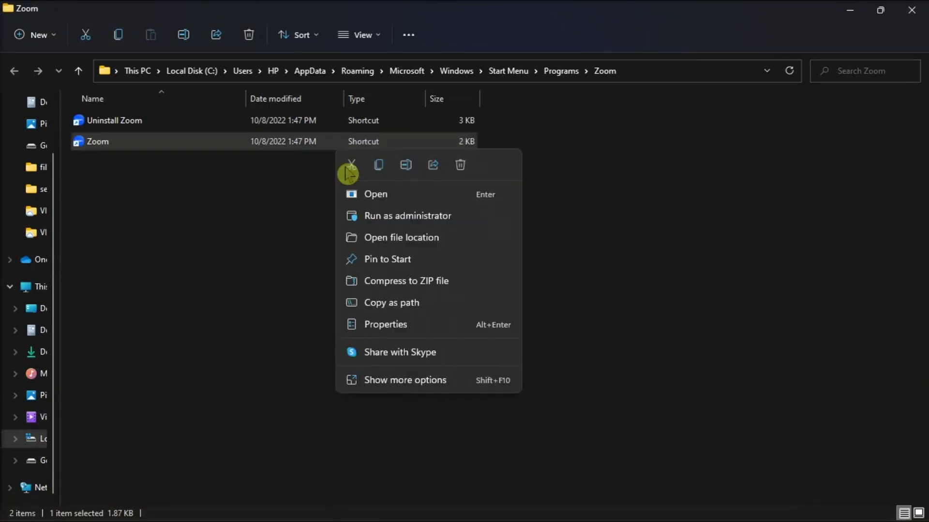
{"action": "left_click", "coordinate": [384, 326]}
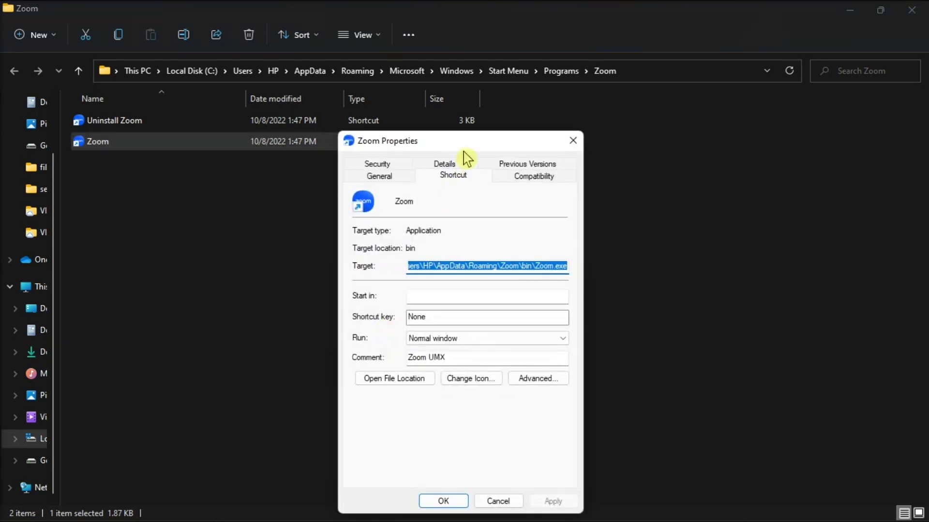
{"action": "left_click_drag", "start_coordinate": [469, 154], "coordinate": [473, 45]}
Turn on compatibility mode for Windows Vista and apply it
{"action": "left_click", "coordinate": [541, 77]}
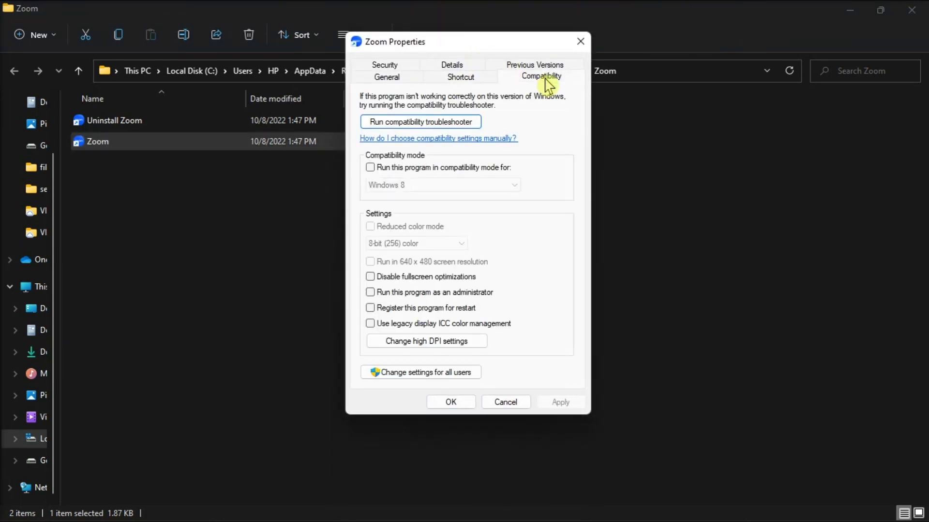
{"action": "left_click", "coordinate": [370, 167]}
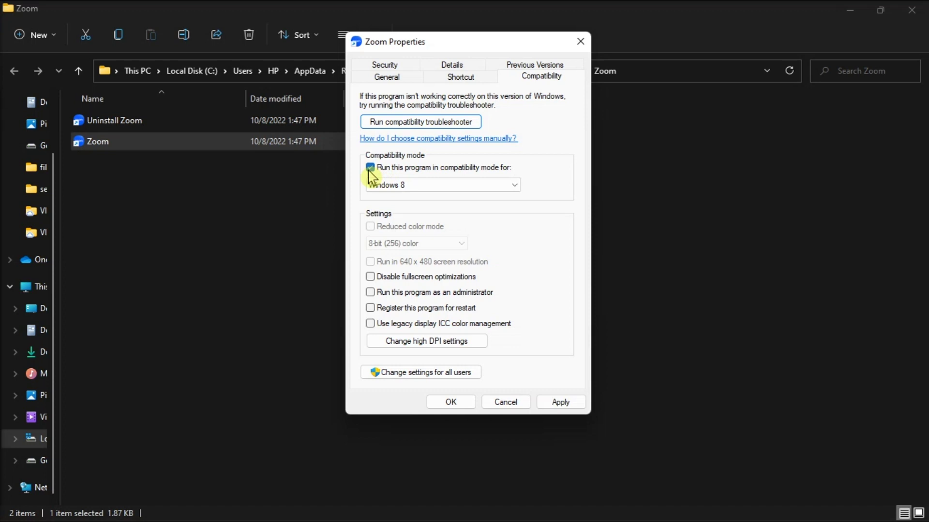
{"action": "left_click", "coordinate": [497, 185]}
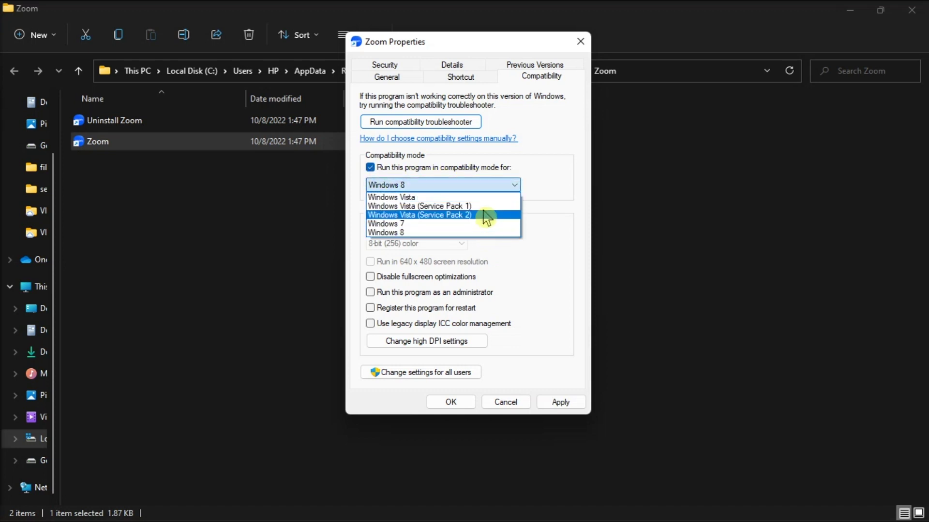
{"action": "left_click", "coordinate": [479, 197]}
{"action": "left_click", "coordinate": [560, 402]}
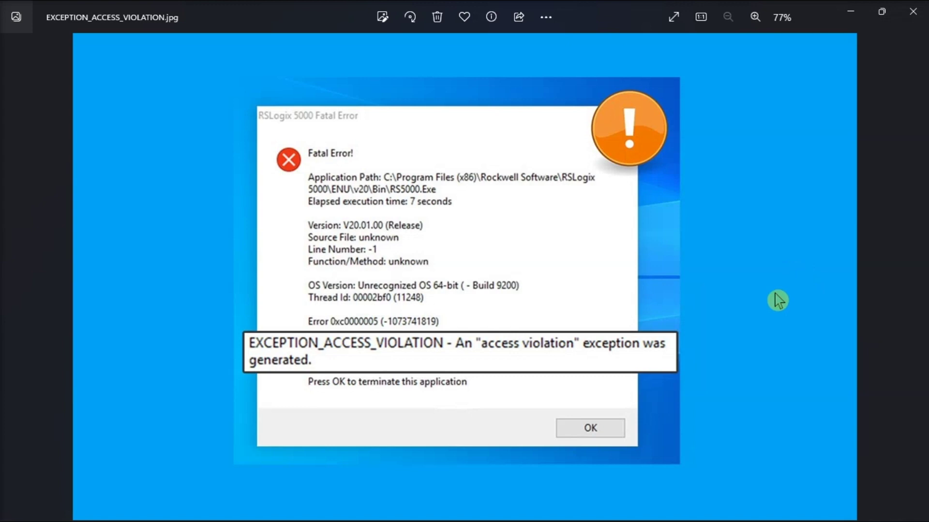
{"action": "left_click", "coordinate": [407, 505]}
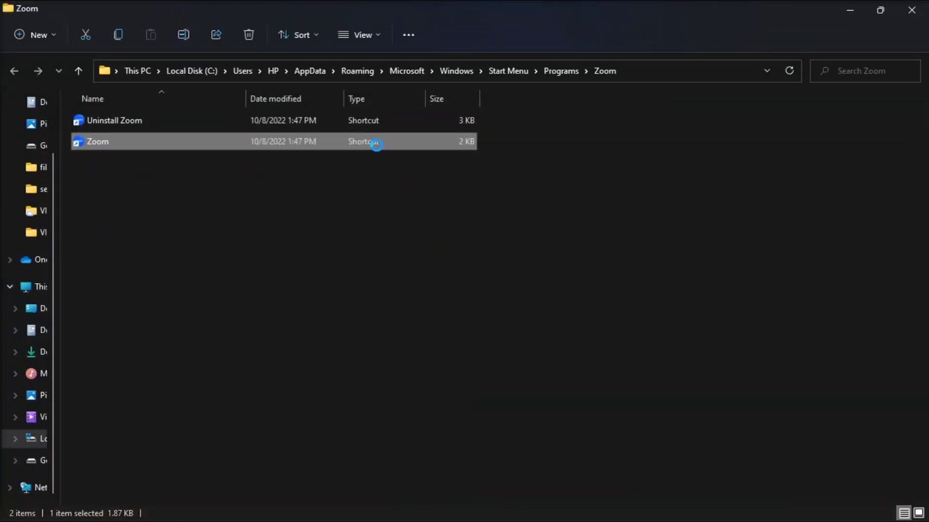
{"action": "right_click", "coordinate": [376, 144]}
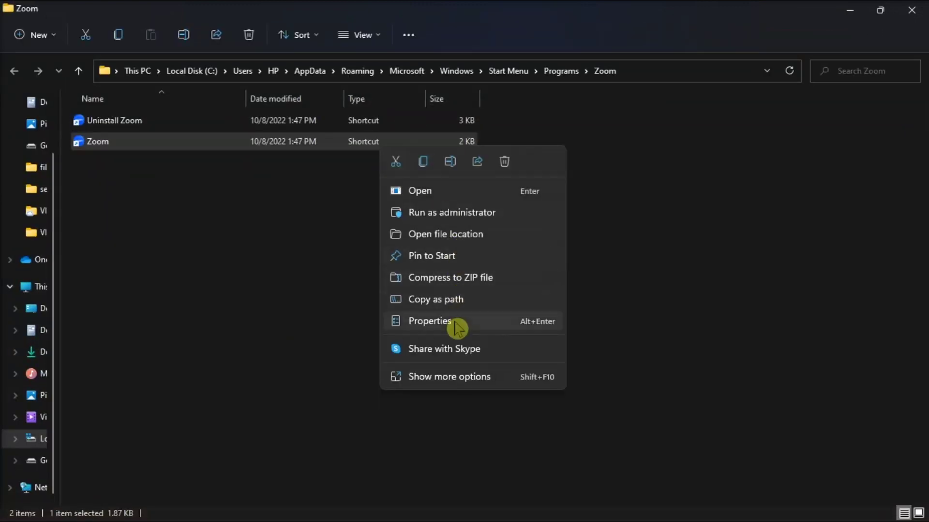
{"action": "left_click", "coordinate": [435, 320]}
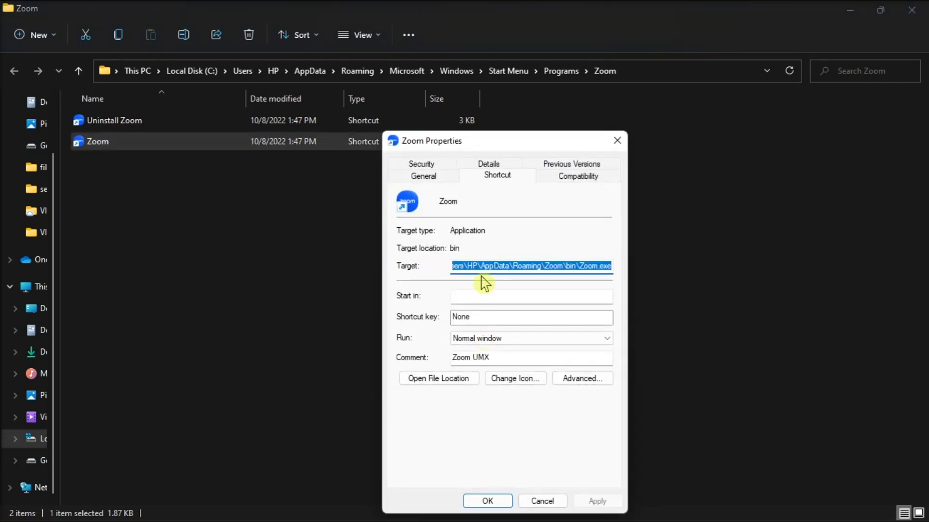
{"action": "left_click_drag", "start_coordinate": [503, 142], "coordinate": [480, 51]}
{"action": "left_click", "coordinate": [403, 86]}
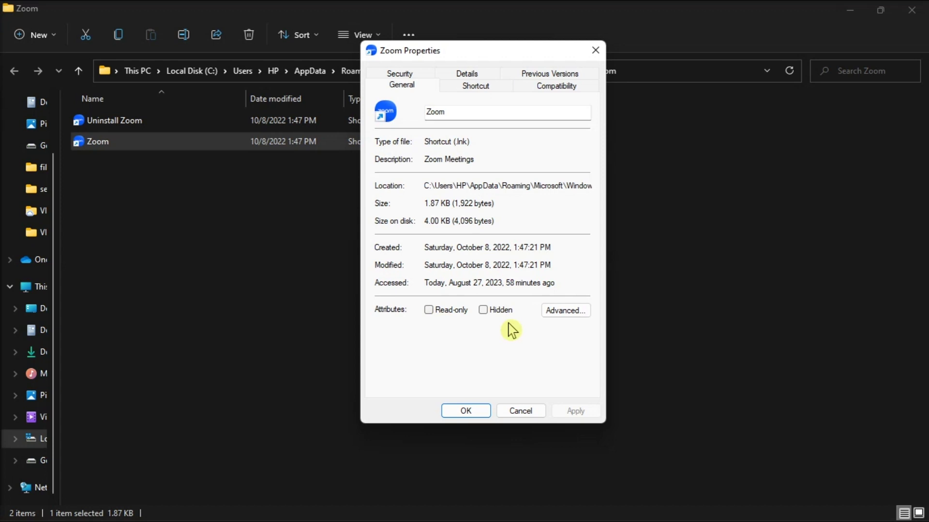
{"action": "left_click", "coordinate": [554, 512]}
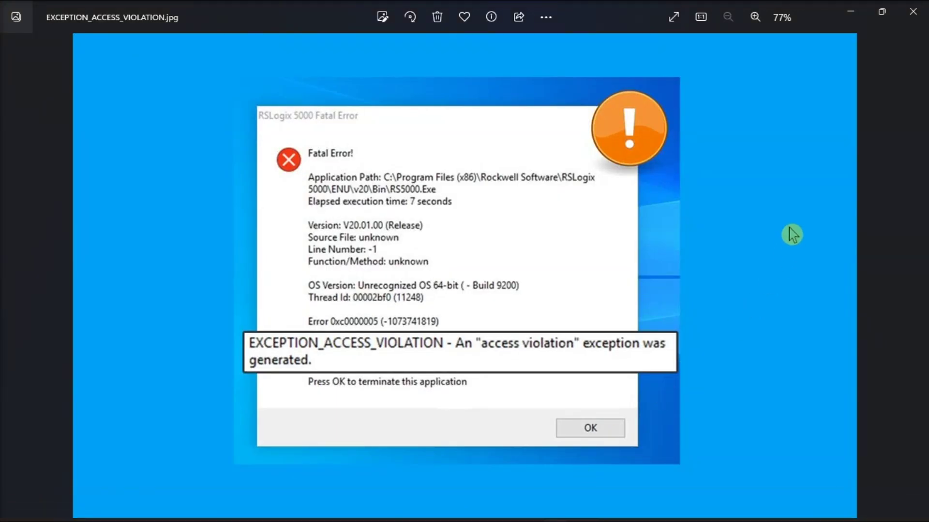